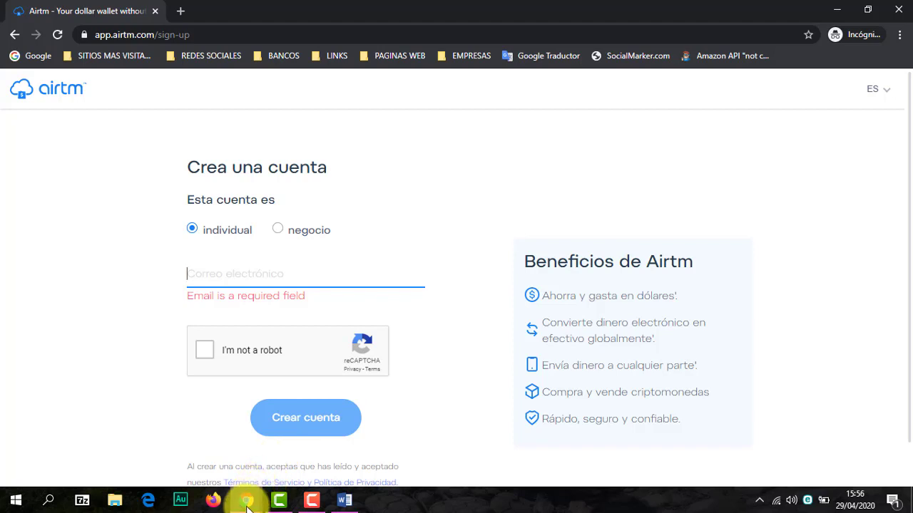
- Bring up the logged-in Airtm wallet window and switch to the Airtm blog article tab
click(190, 456)
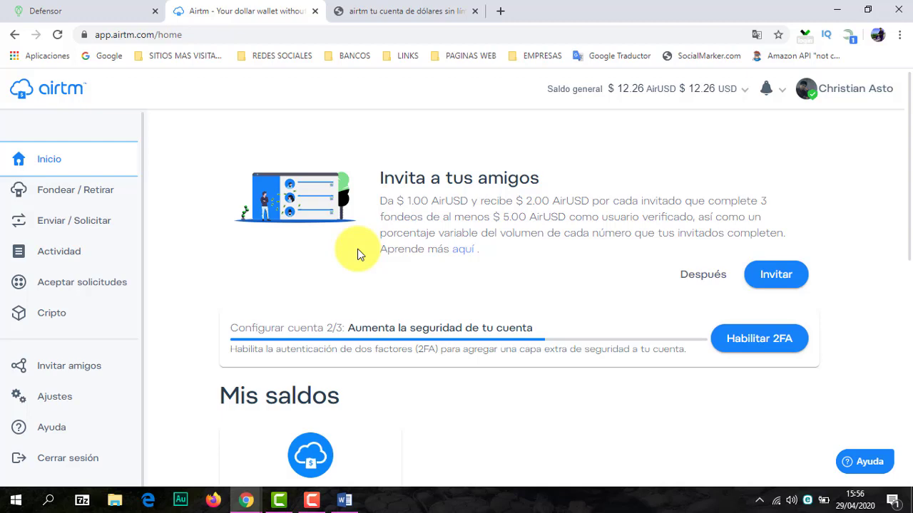
click(393, 14)
- Scroll through the christianasto.com Airtm article, then return to the Airtm wallet tab
click(909, 206)
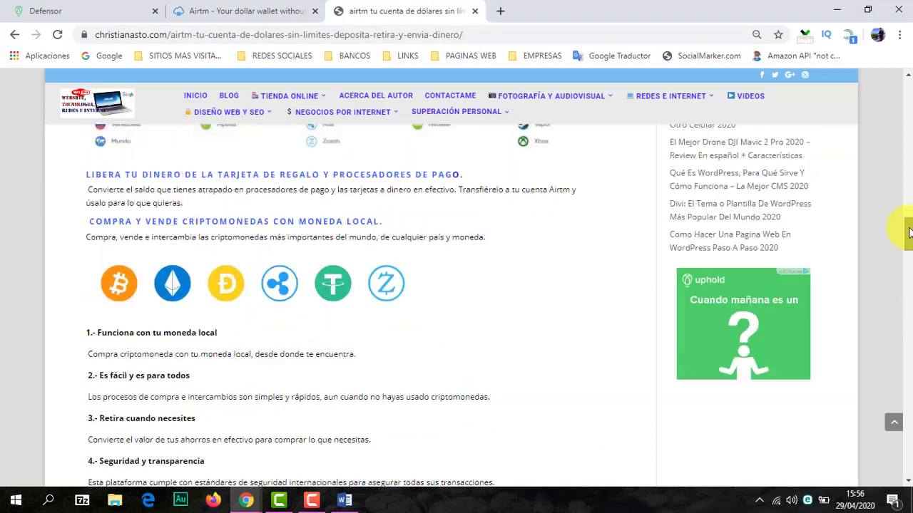
drag(908, 206, 909, 103)
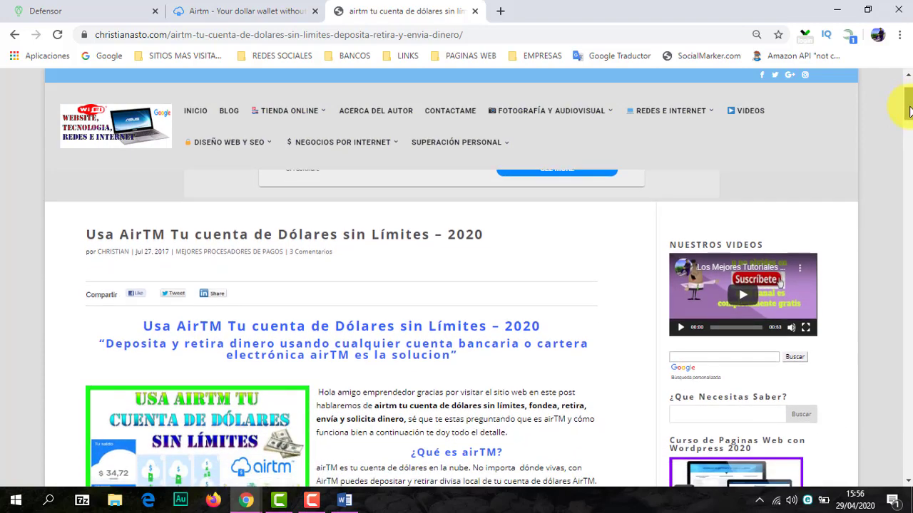
drag(910, 114, 907, 363)
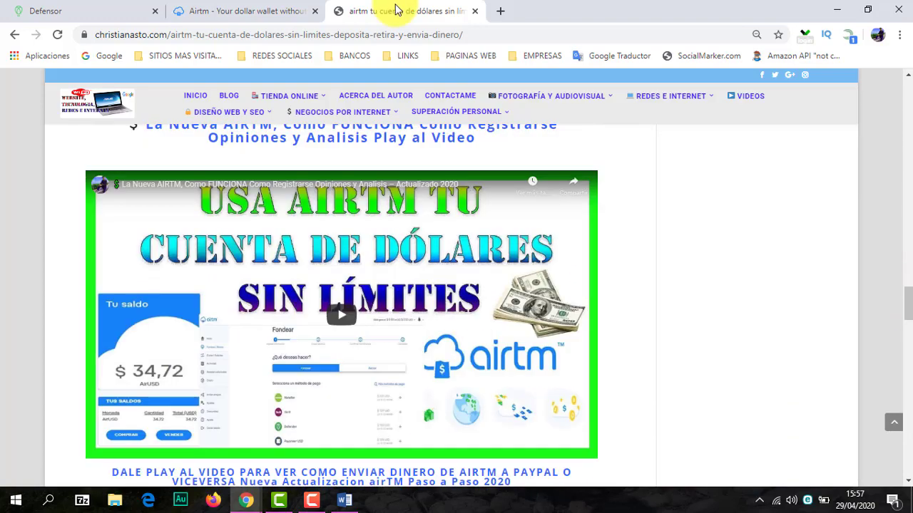
click(267, 10)
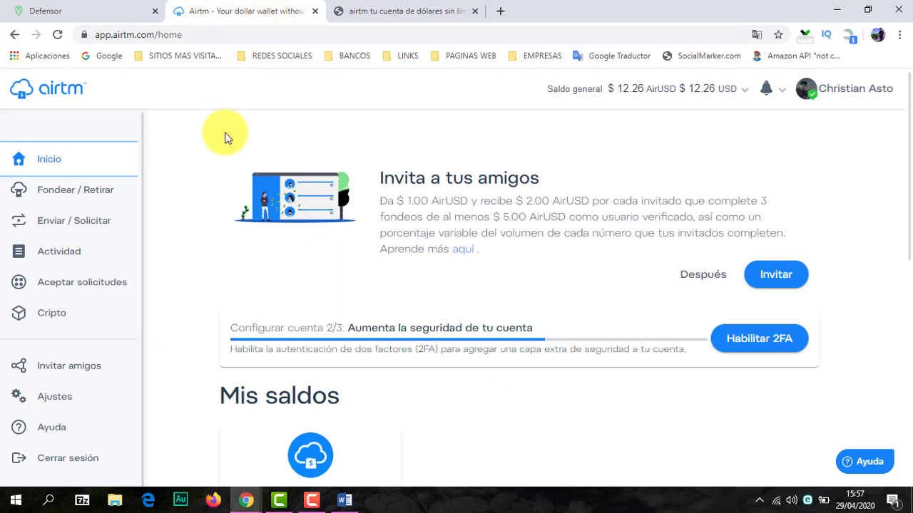
- Open the Fondear deposit page from Fondear / Retirar in Airtm
click(99, 194)
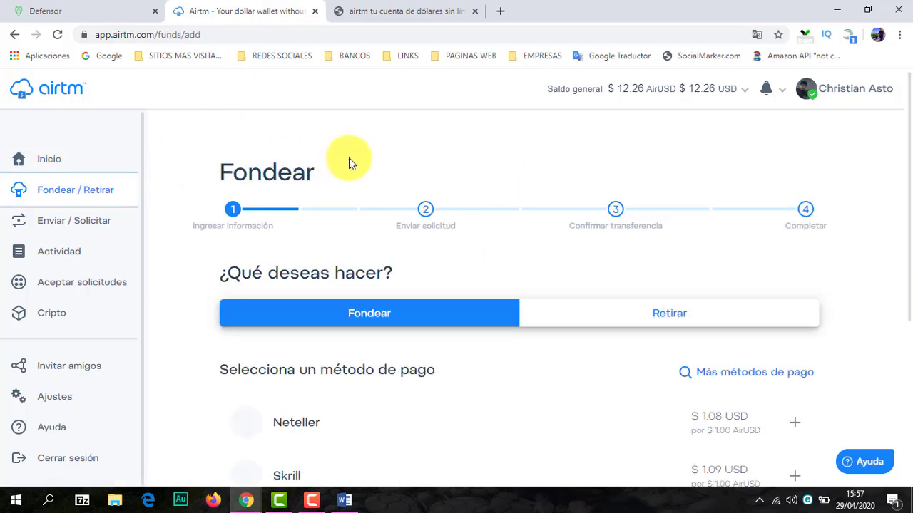
click(359, 316)
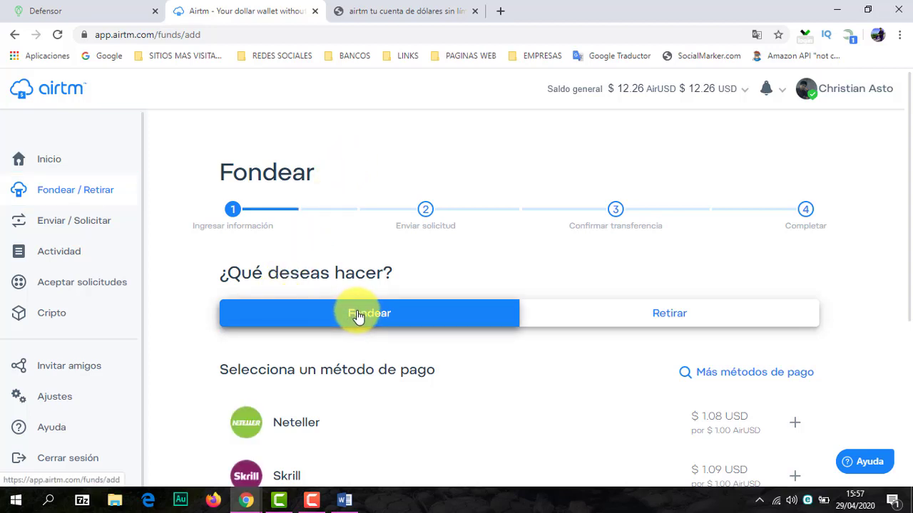
click(103, 11)
click(230, 13)
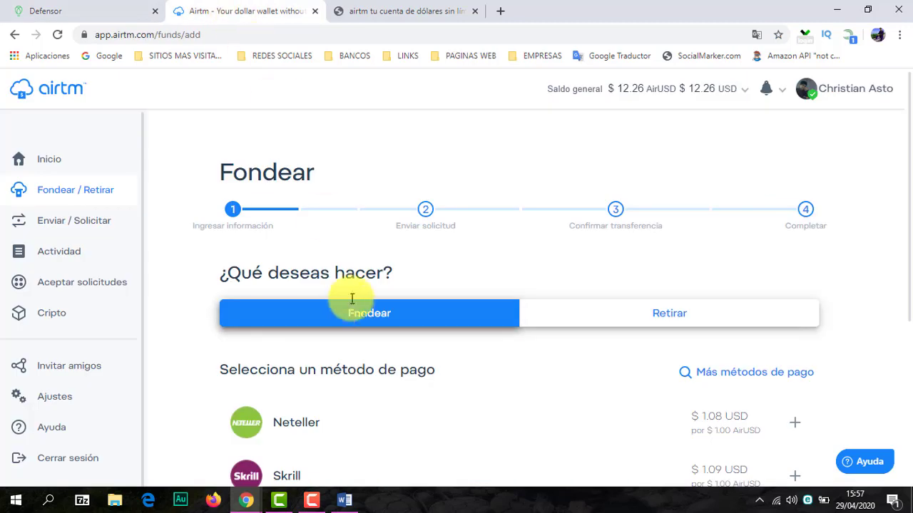
drag(910, 200, 910, 303)
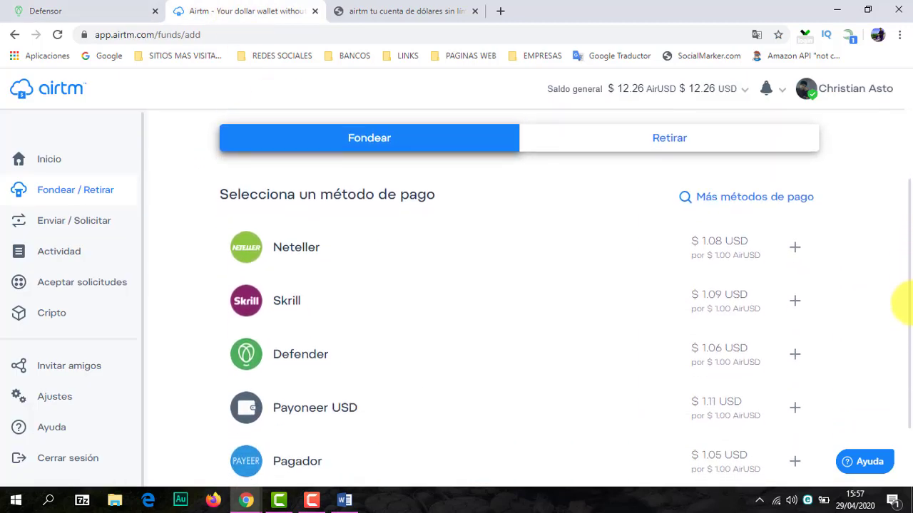
- Show the page in its original language and choose Uphold at $1.06 USD per AirUSD
click(756, 34)
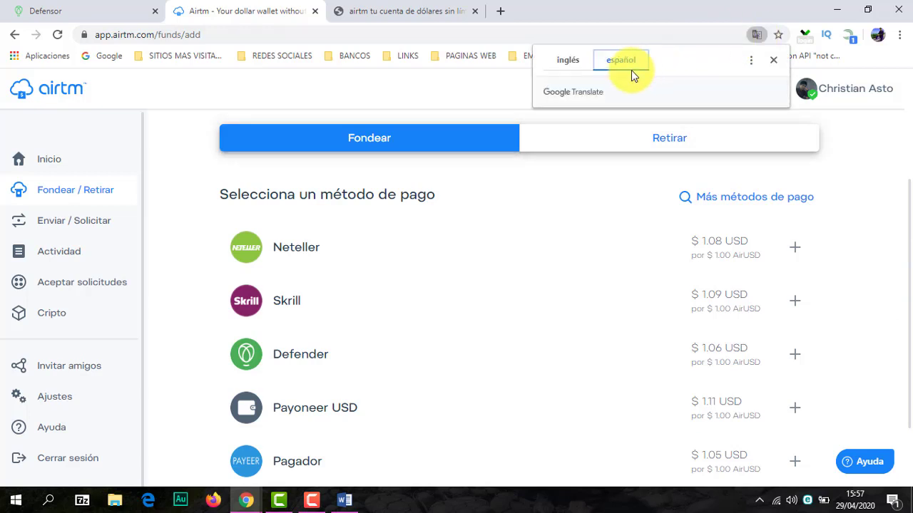
click(569, 60)
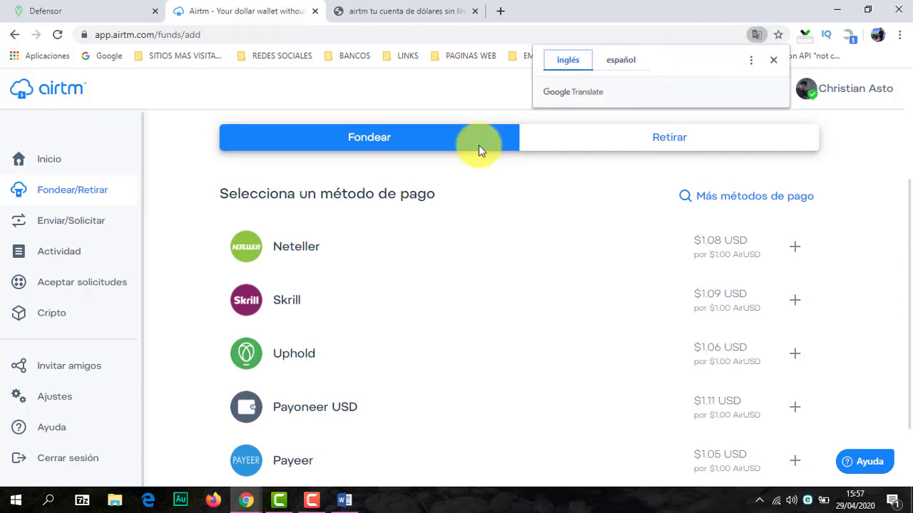
click(290, 364)
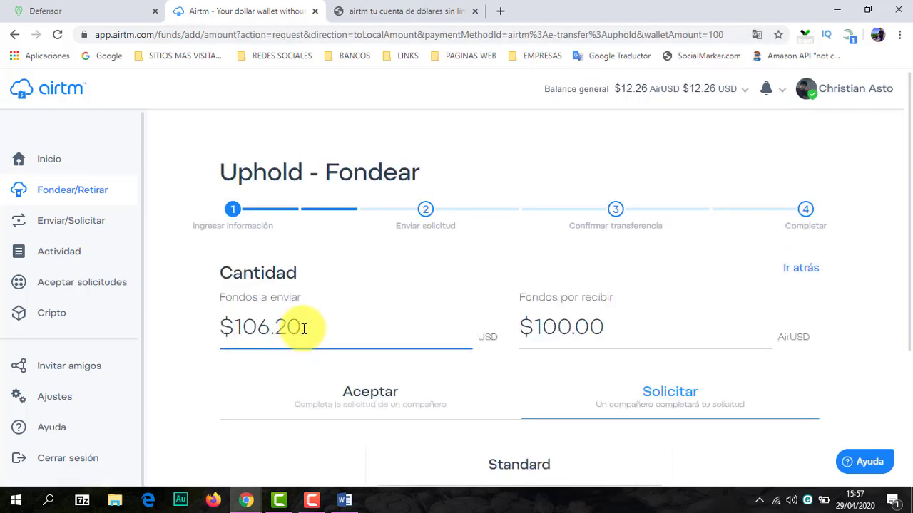
- Set 6.45 USD to send via Uphold and select the Standard partner match
drag(303, 328, 236, 325)
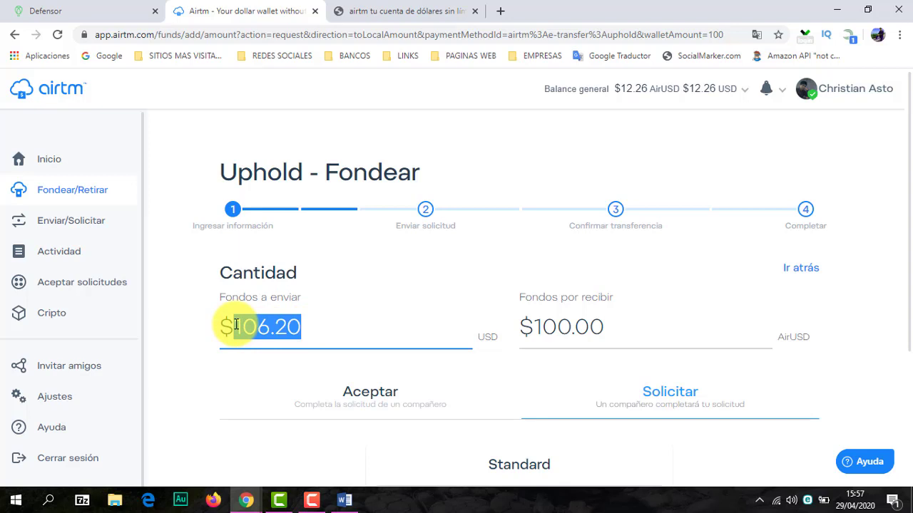
text(6.45)
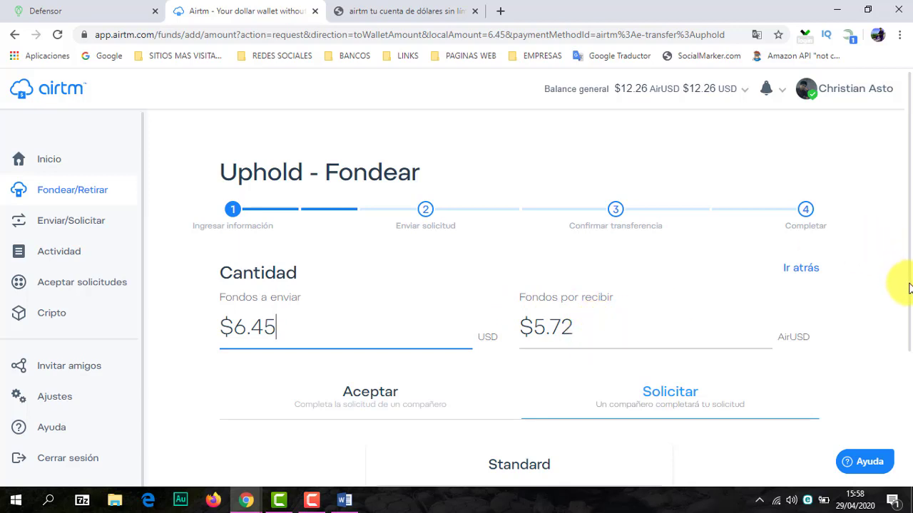
scroll(905, 314, down, 1)
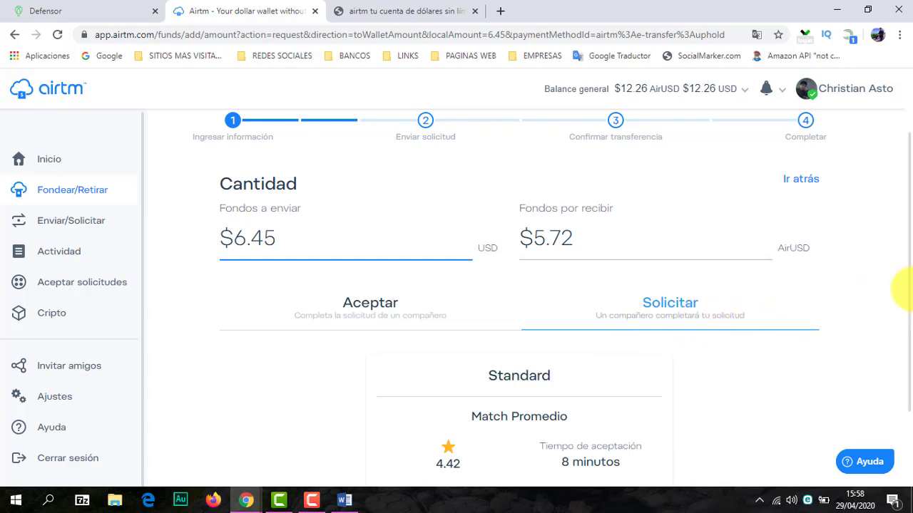
scroll(904, 314, down, 2)
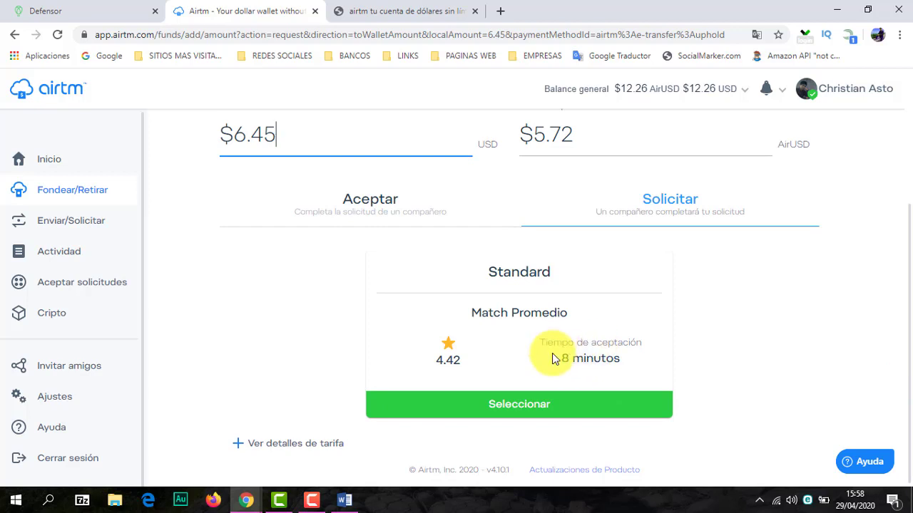
click(530, 407)
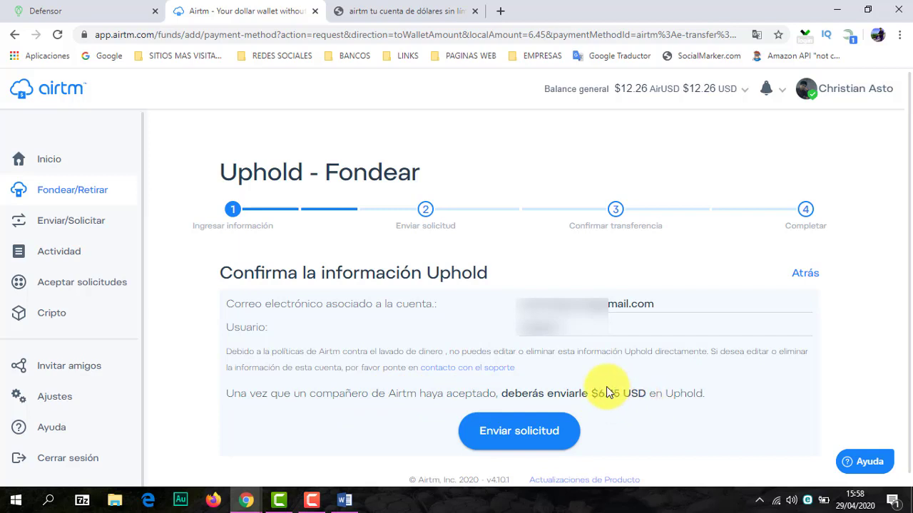
- Submit the $6.45 Uphold deposit request and wait for a partner to accept it
click(508, 435)
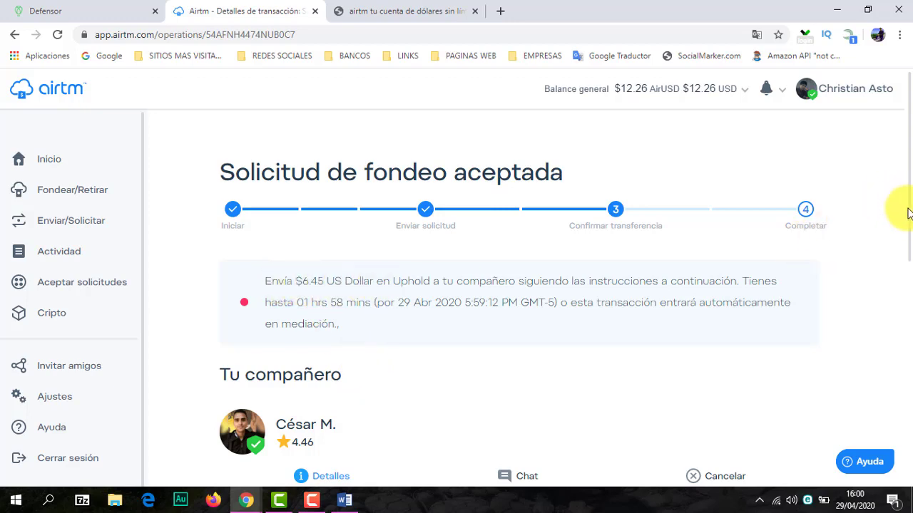
- Acknowledge the note, check the partner chat, and copy the partner's email from the transfer details
drag(903, 209, 902, 320)
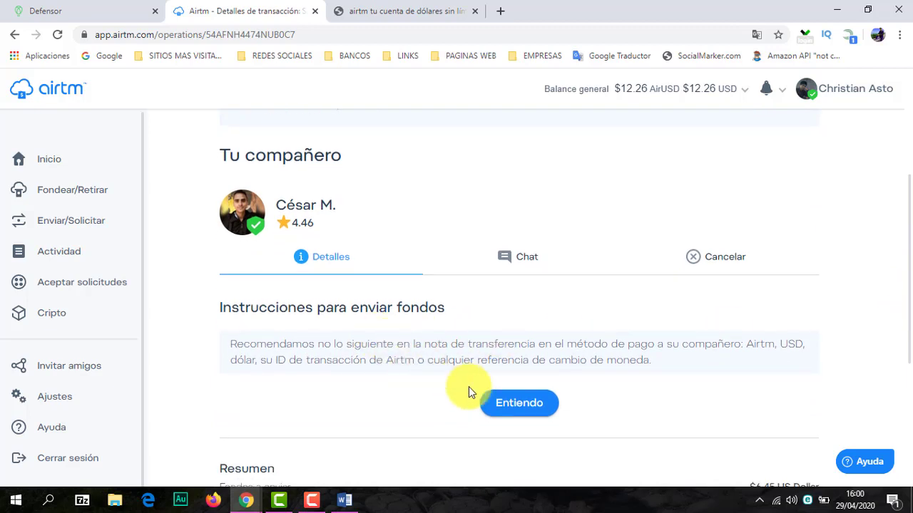
click(499, 403)
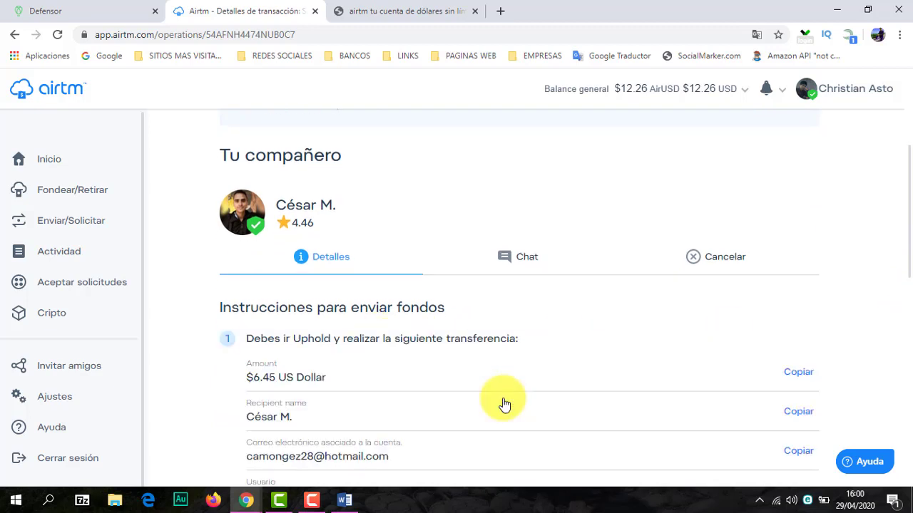
click(519, 262)
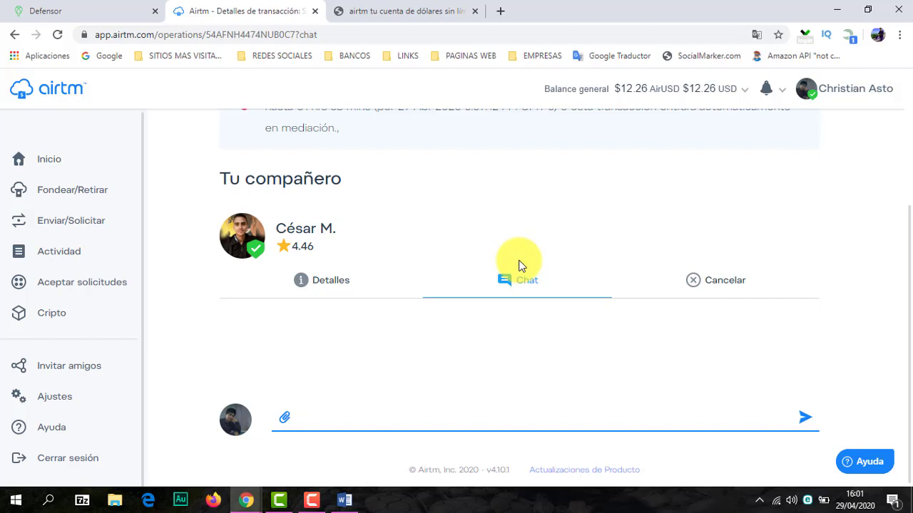
click(327, 280)
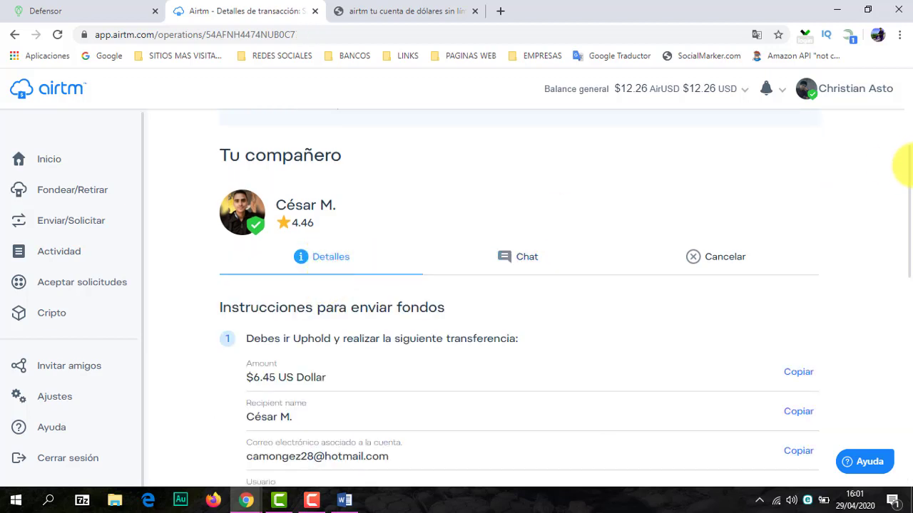
drag(909, 183, 908, 207)
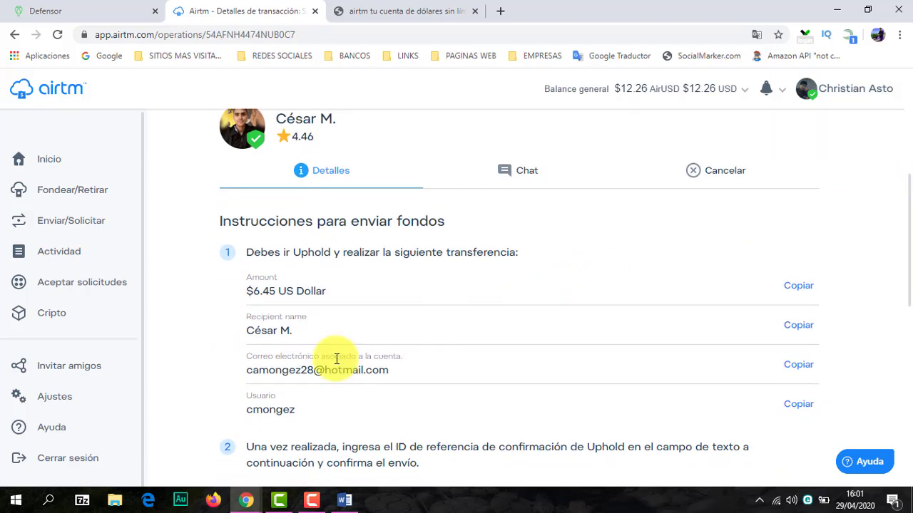
drag(247, 370, 402, 368)
key(ctrl+c)
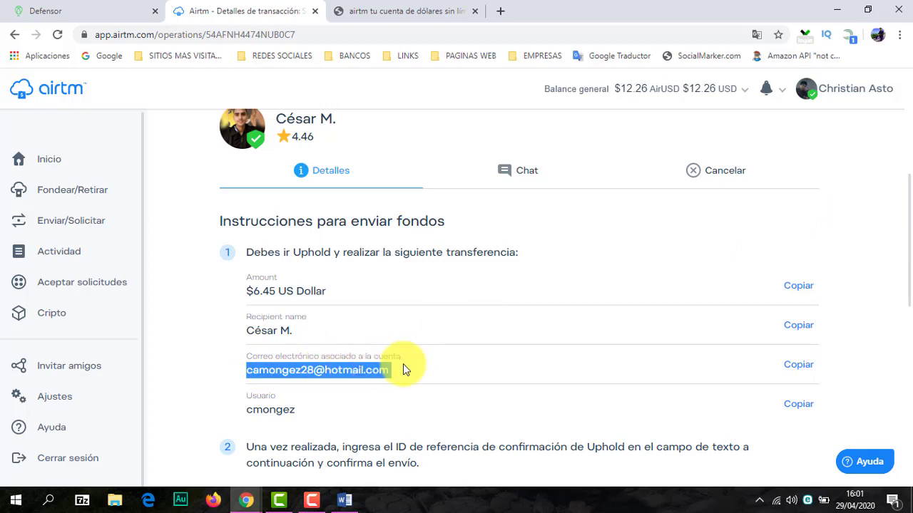
click(103, 10)
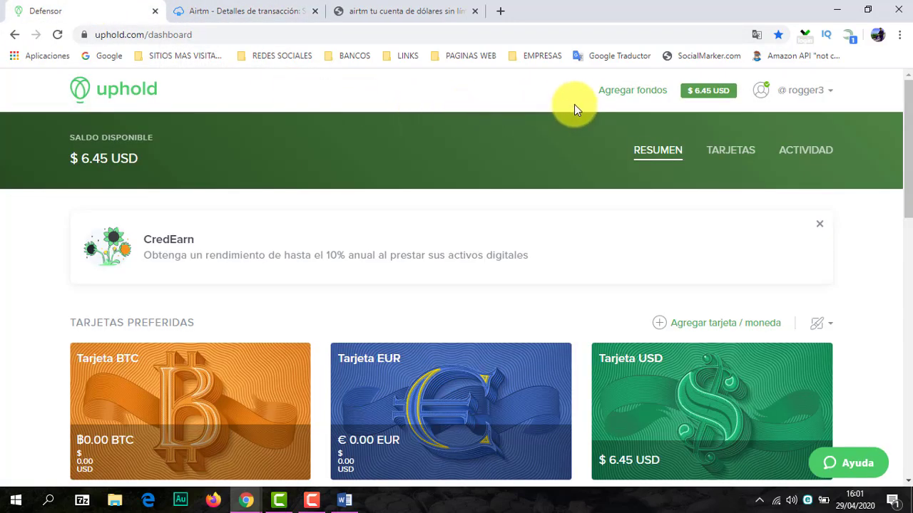
- Start a send from the Uphold USD card to the partner's verified member account via pasted email
click(622, 98)
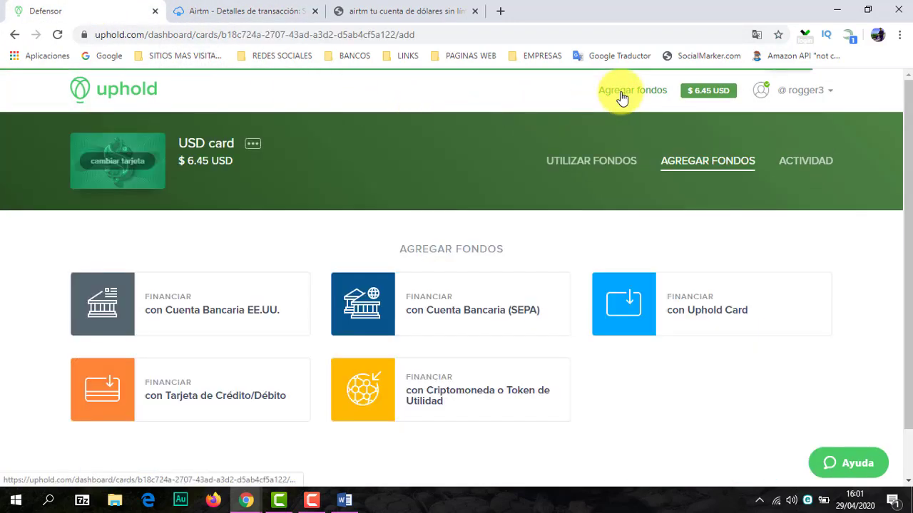
click(569, 163)
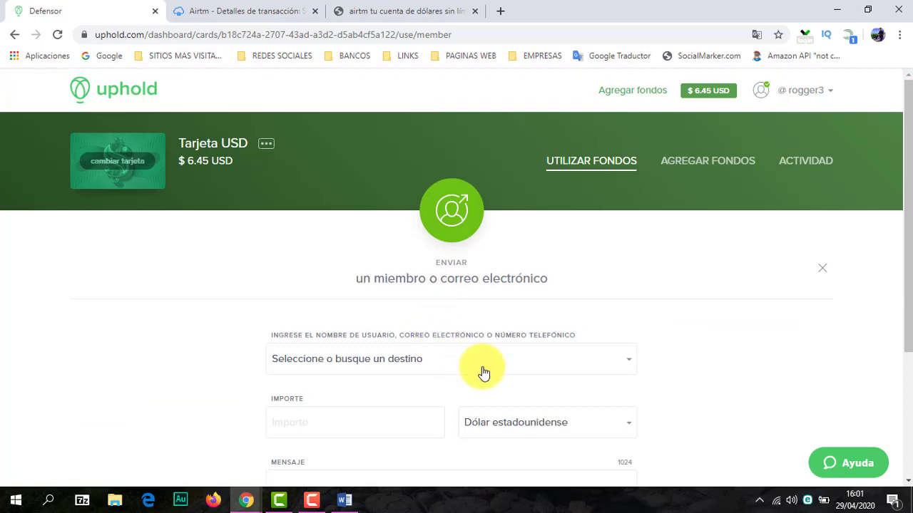
click(486, 373)
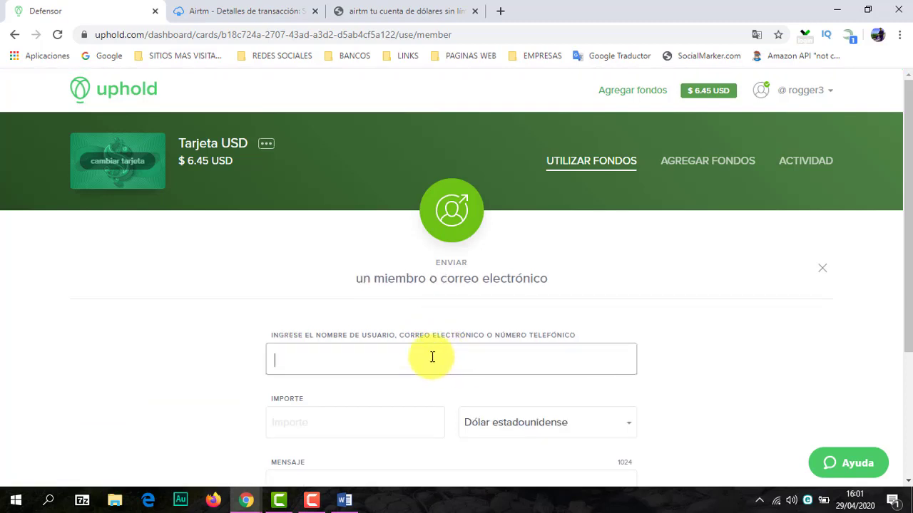
key(ctrl+v)
click(420, 385)
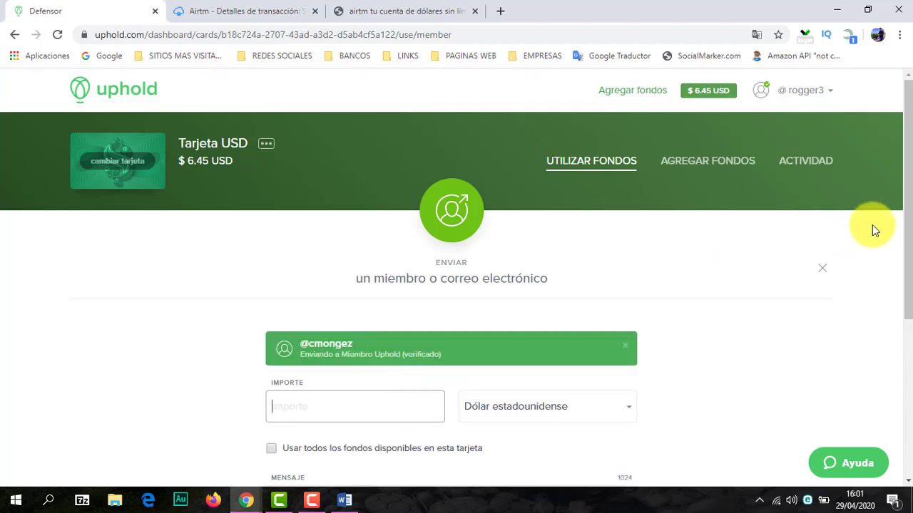
- Set the amount to 6.45 US dollars, using all available card funds
drag(909, 244, 904, 287)
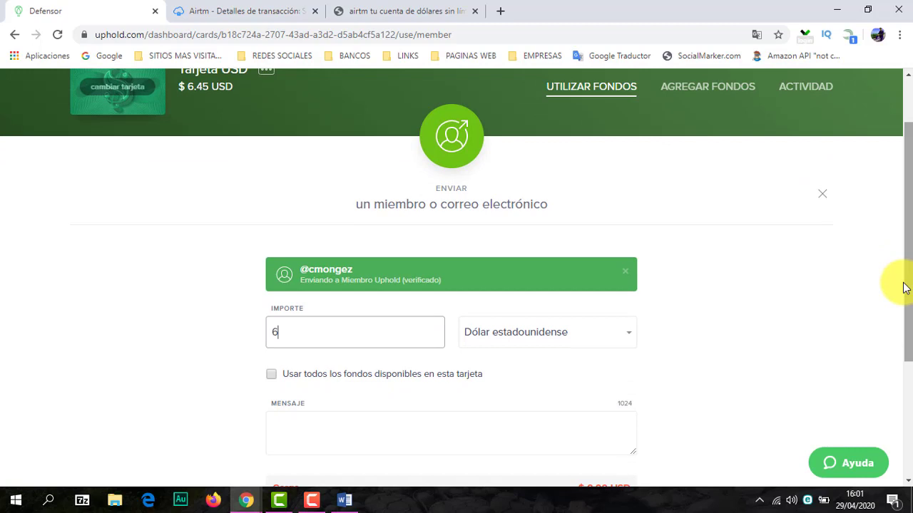
text(45)
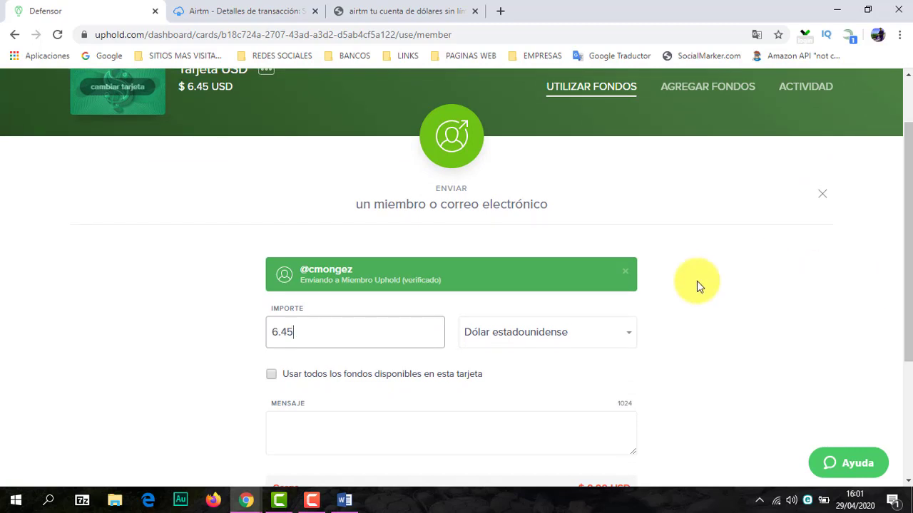
click(621, 332)
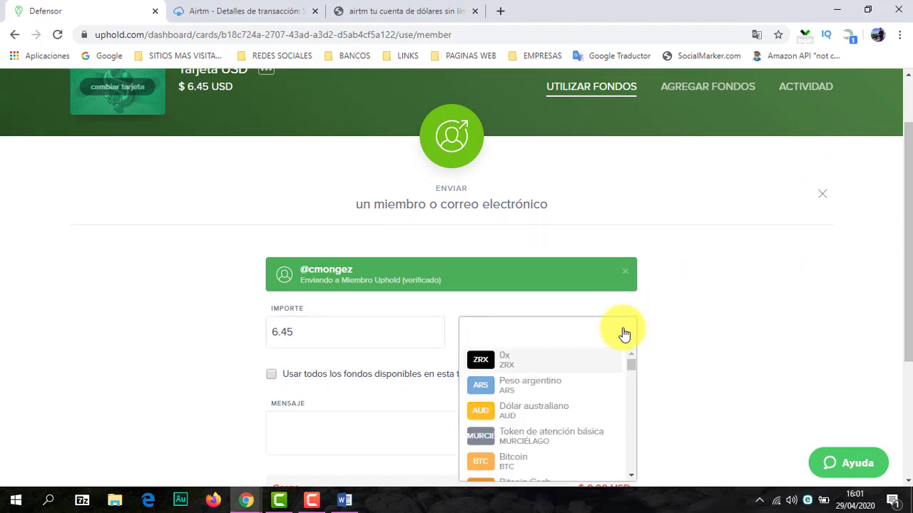
click(684, 322)
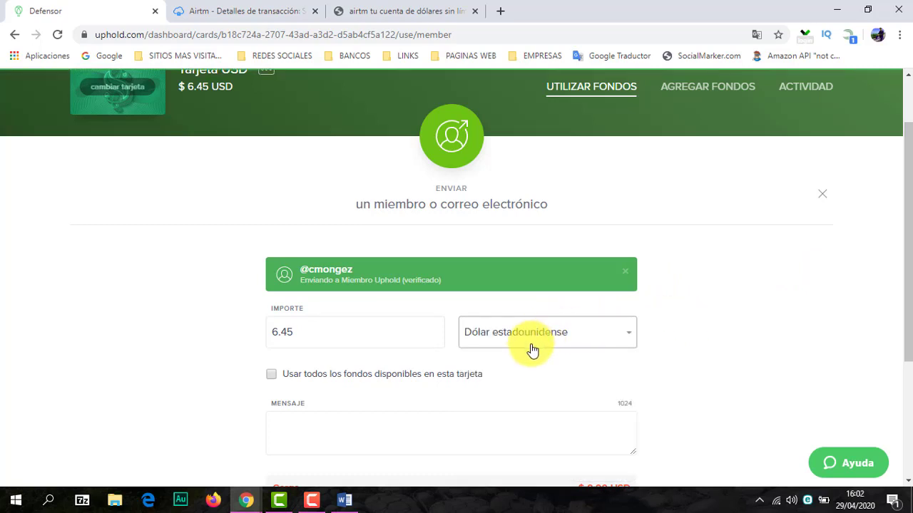
click(271, 374)
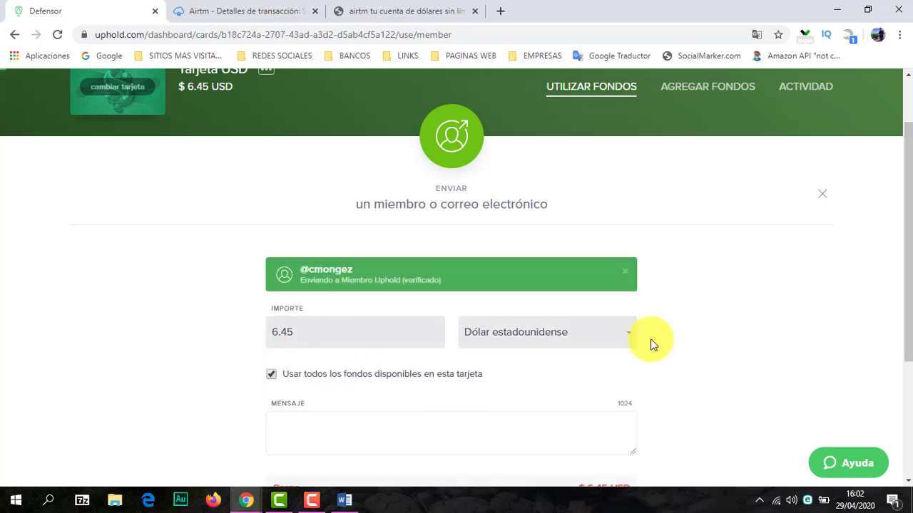
- Add the message 'transferencia enviada', fixing its spelling, and submit for confirmation
drag(910, 245, 910, 311)
click(357, 322)
text(transferncia enviada)
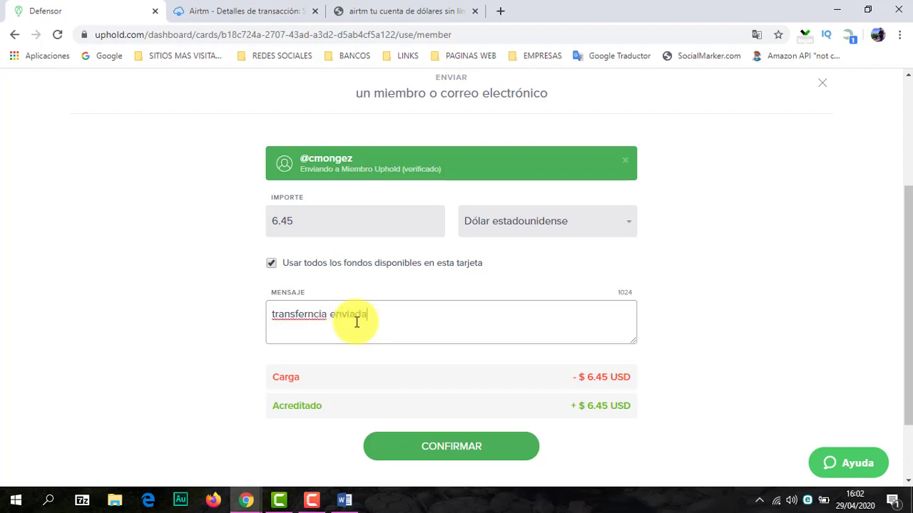
right_click(308, 317)
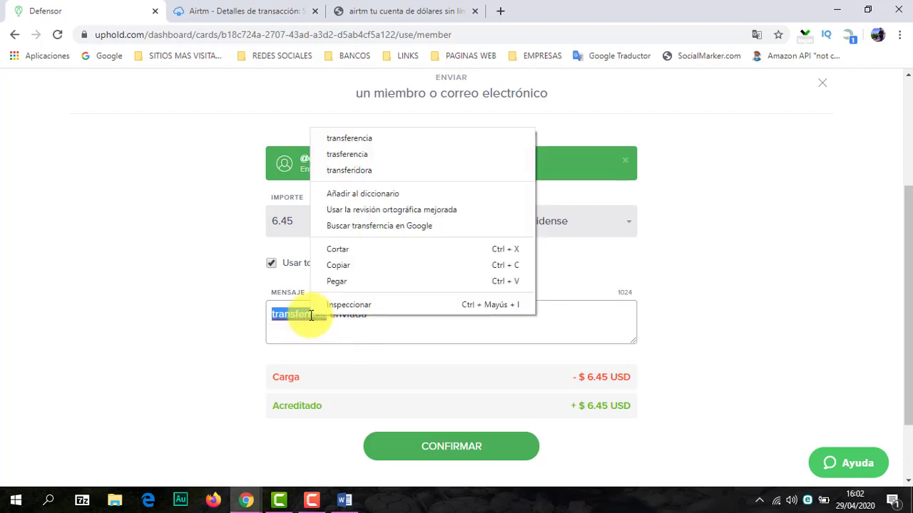
click(356, 143)
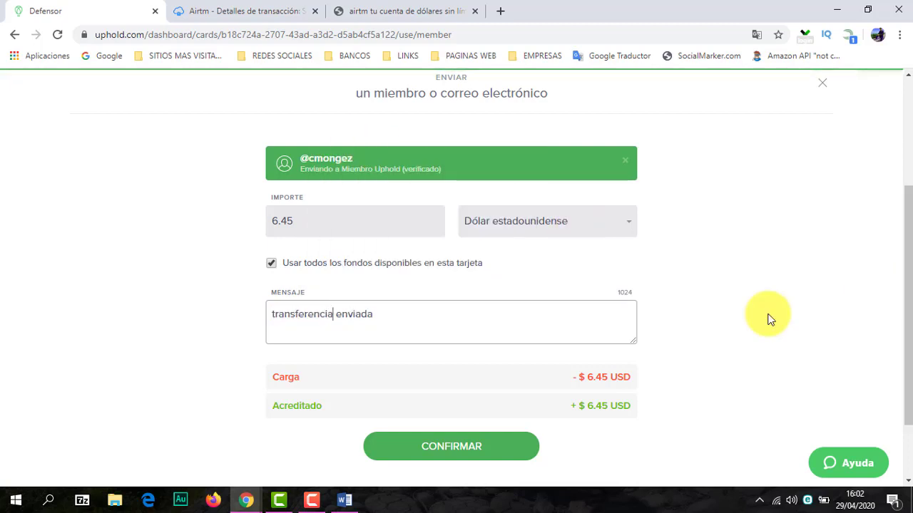
click(446, 443)
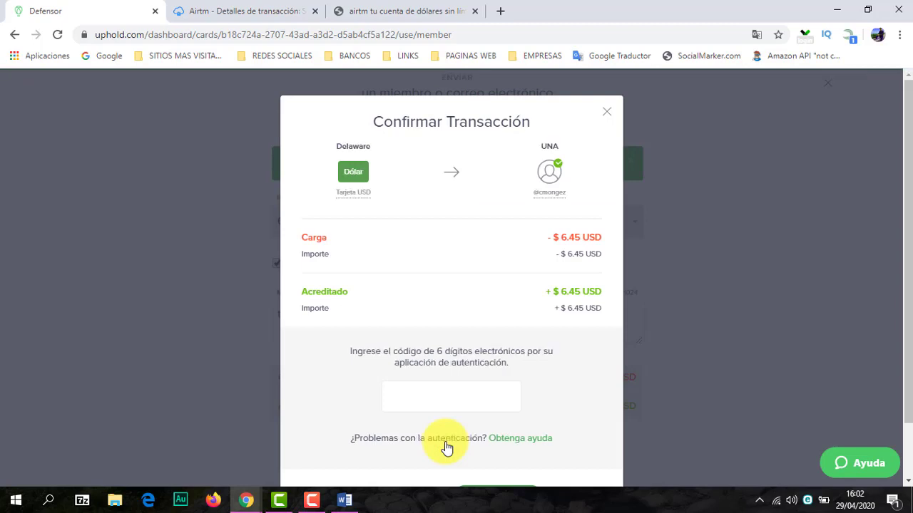
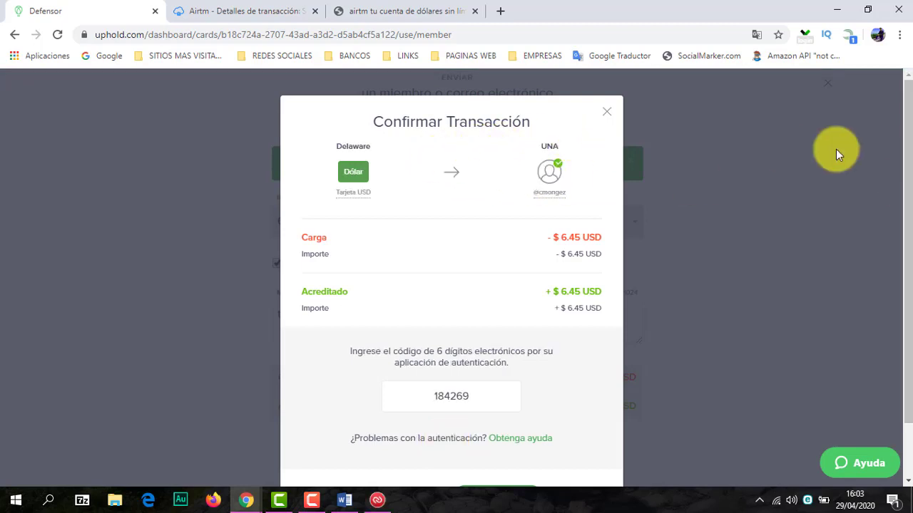
- Enter the 6-digit authentication code and confirm the 6.45 USD transfer
drag(910, 164, 897, 221)
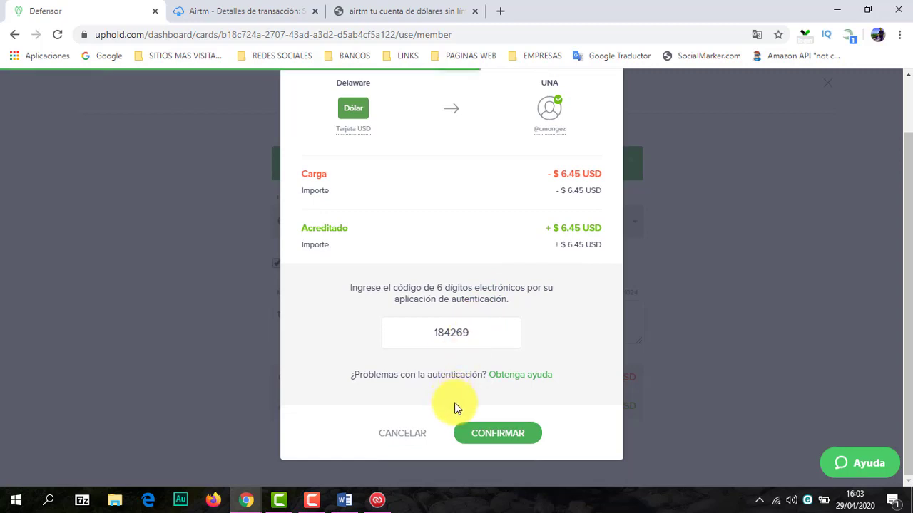
click(480, 435)
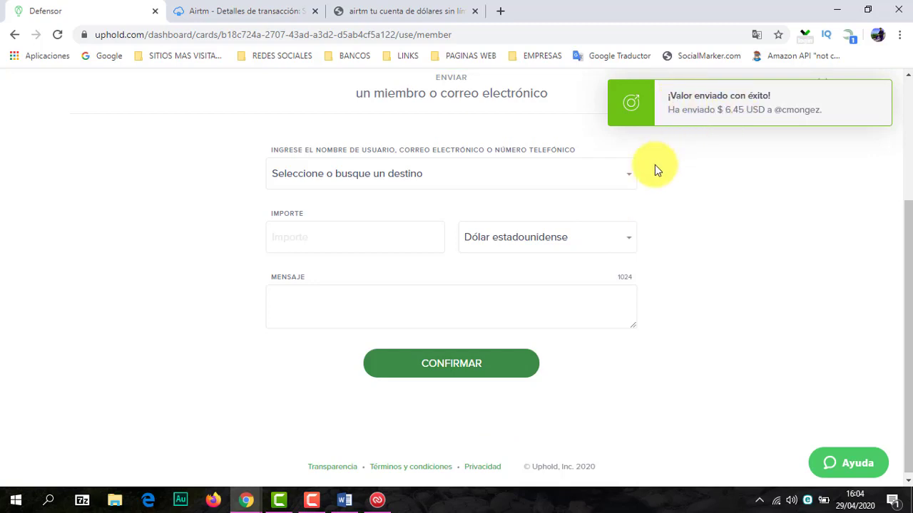
drag(910, 245, 904, 164)
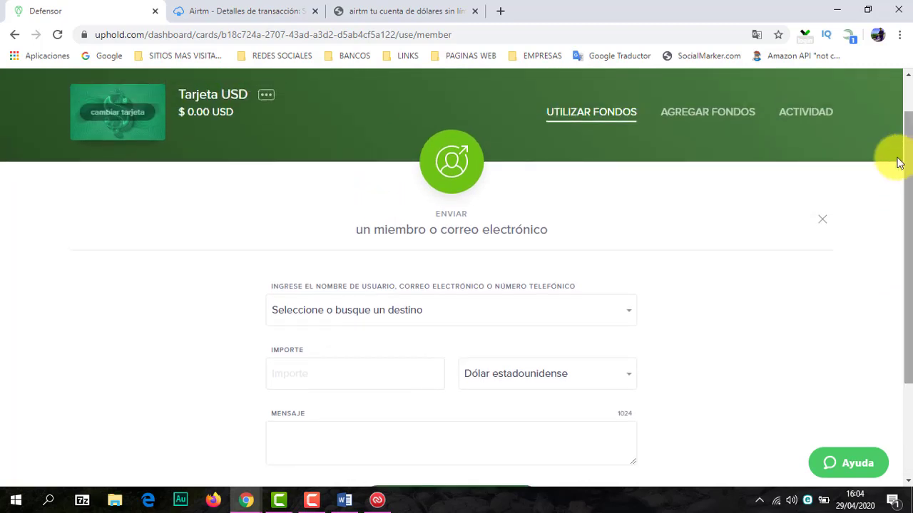
- Expand the latest 6.45 USD transfer in the card activity and select its ReserveChain ID
click(803, 115)
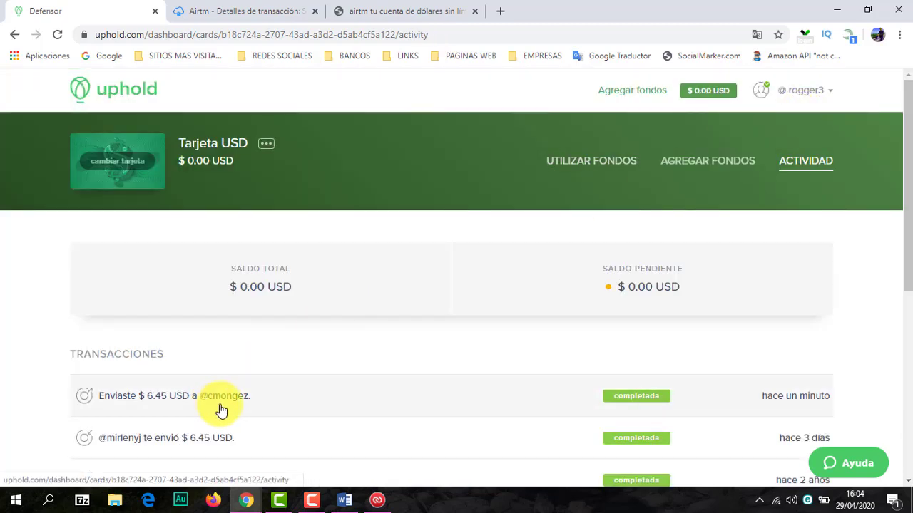
click(246, 405)
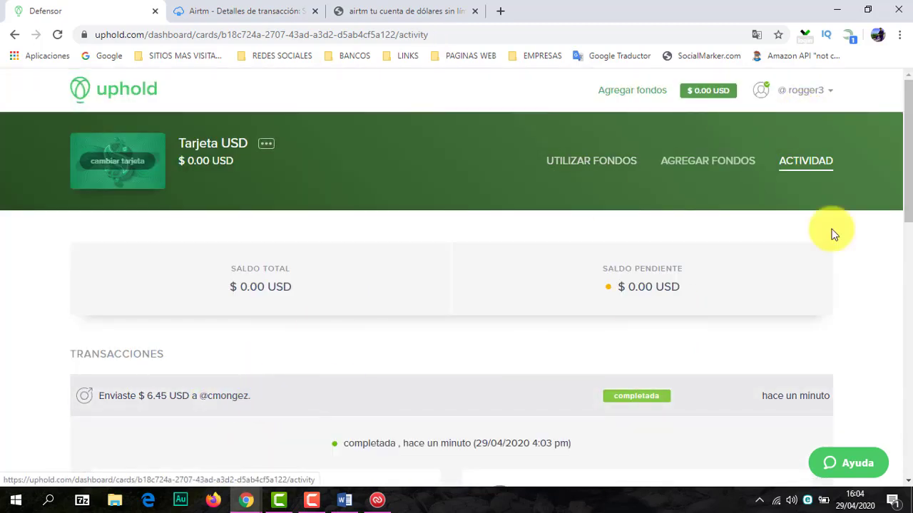
drag(909, 84, 907, 224)
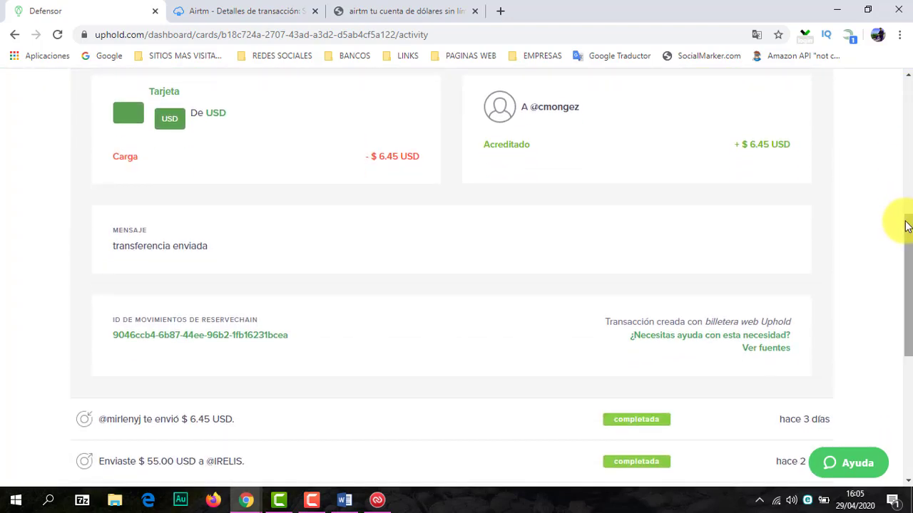
triple_click(108, 332)
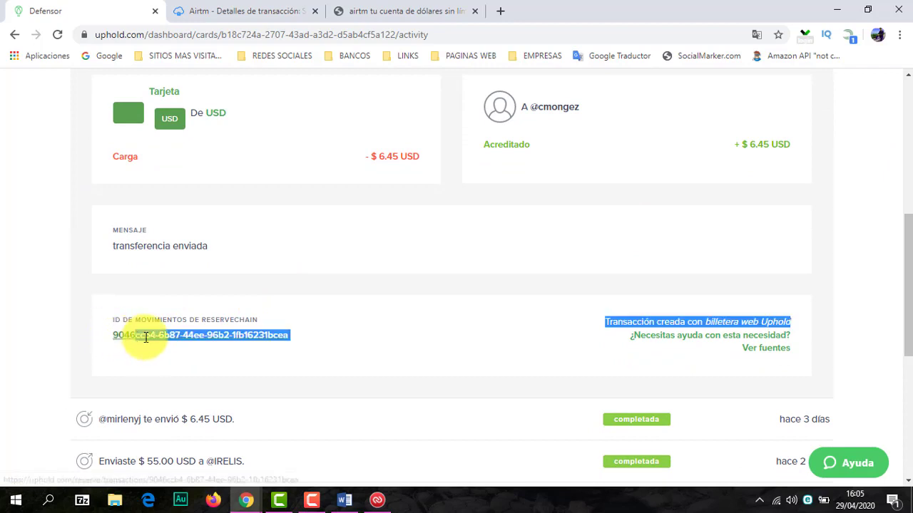
click(108, 335)
triple_click(116, 334)
key(ctrl+c)
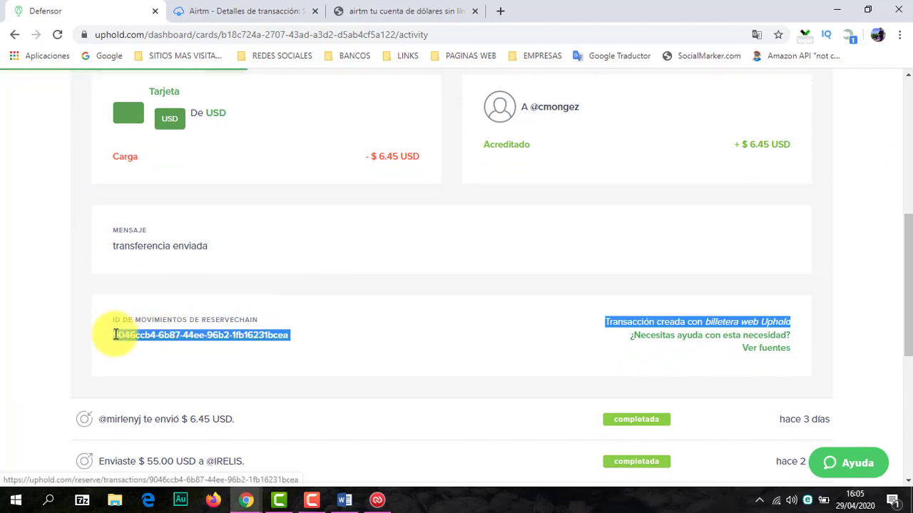
- Enter the Uphold transfer ID as Airtm's confirmation reference, declare funds sent, and submit
click(239, 11)
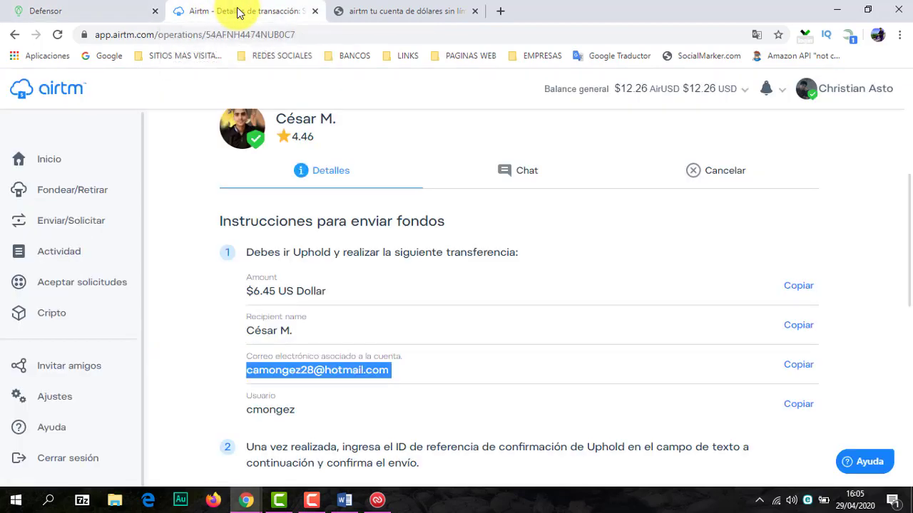
drag(910, 212, 908, 304)
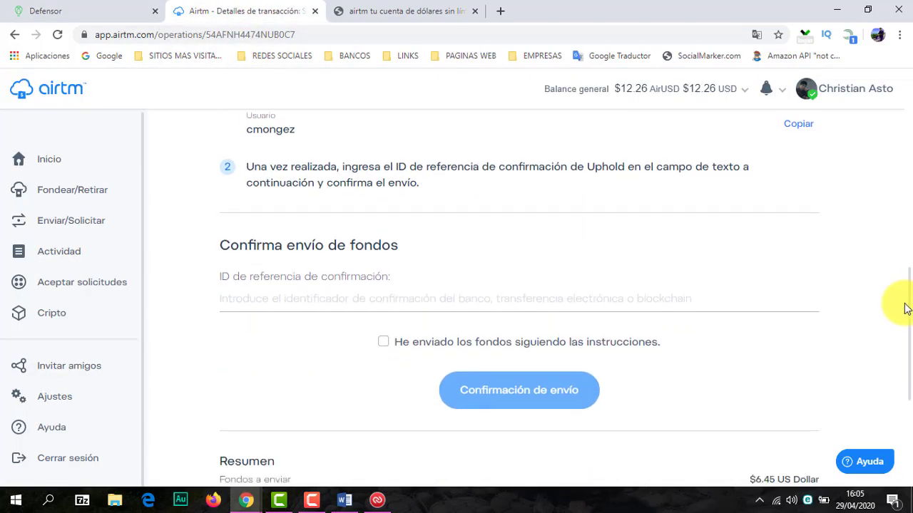
click(337, 298)
key(ctrl+v)
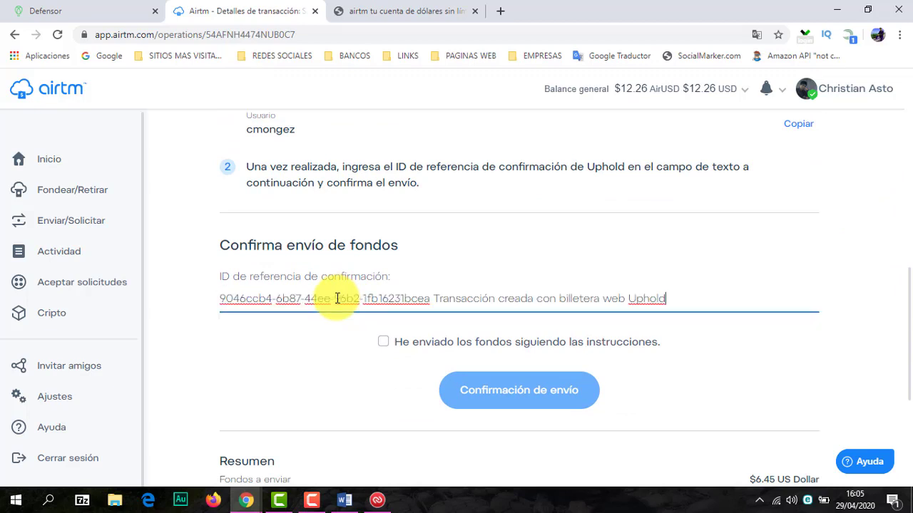
drag(664, 299, 434, 286)
key(BackSpace)
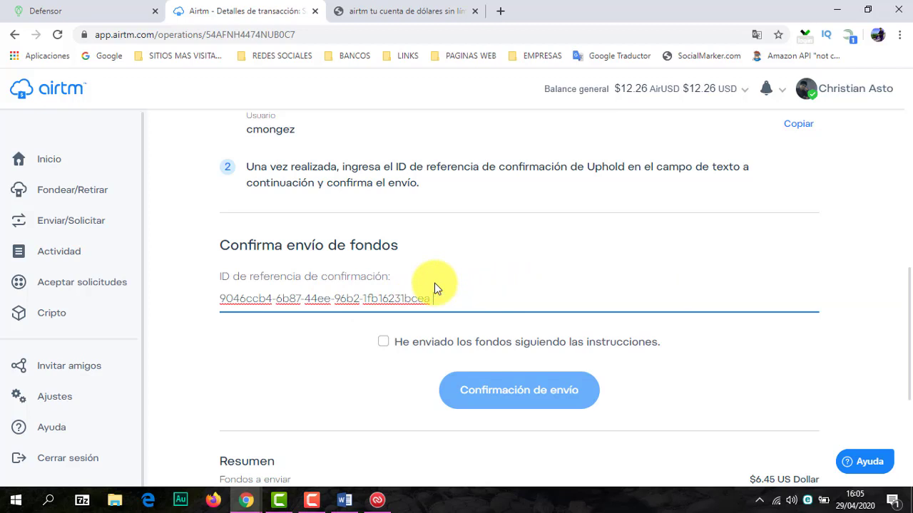
click(390, 338)
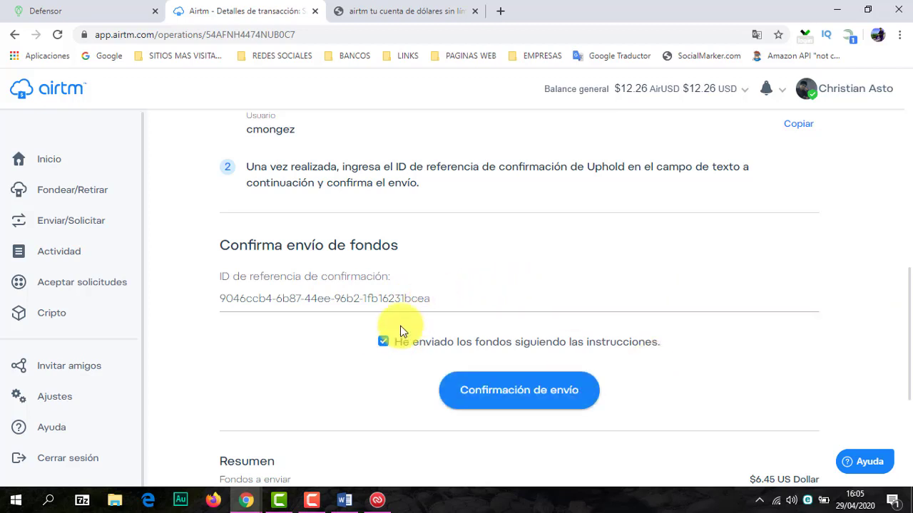
click(490, 397)
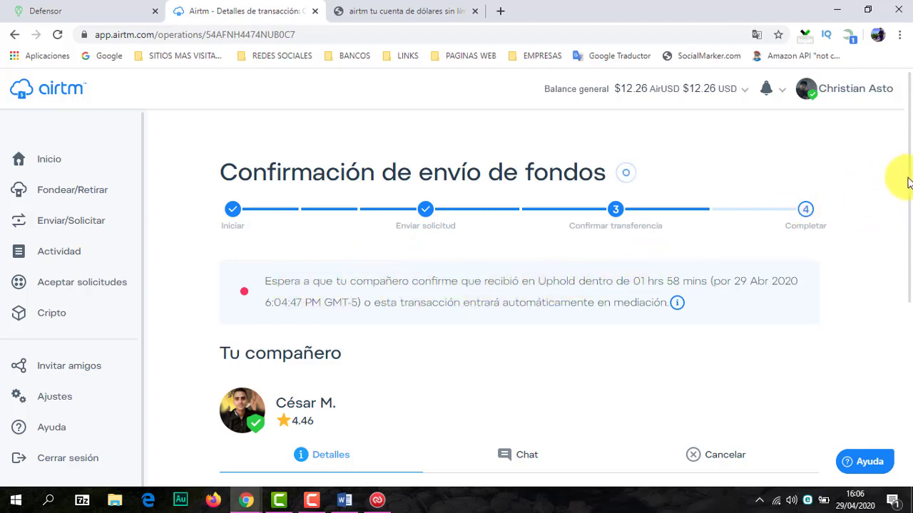
- Send the partner a chat message 'listo amigo:' with the pasted Uphold transfer ID, trailing description removed
scroll(908, 202, down, 2)
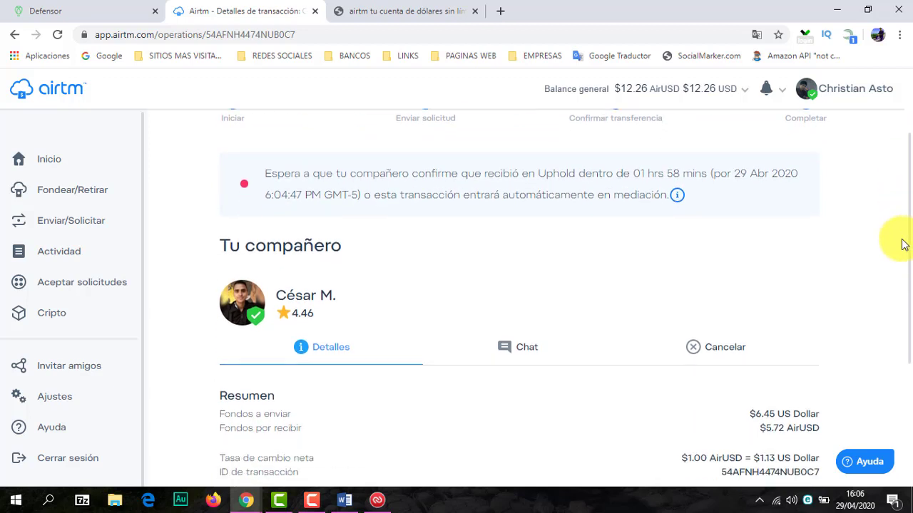
click(527, 322)
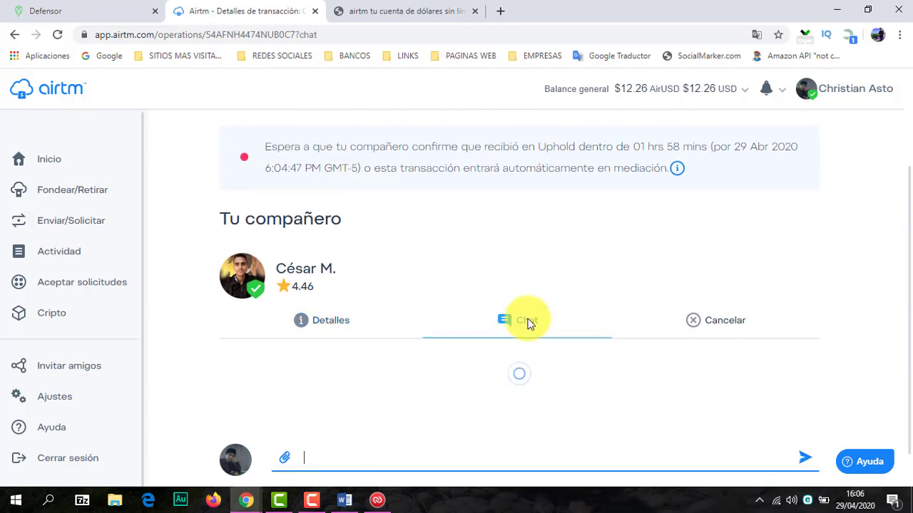
click(428, 457)
text(listo)
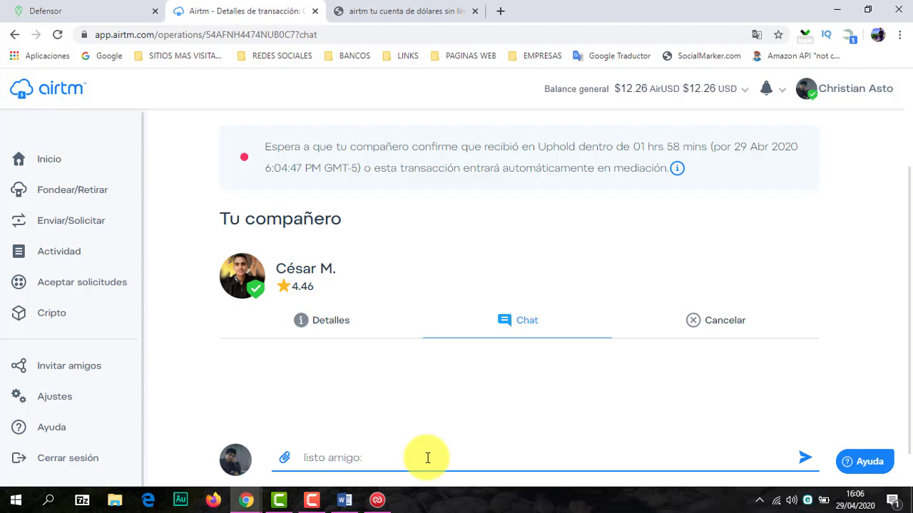
text( amigo:)
key(ctrl+v)
drag(784, 455, 561, 452)
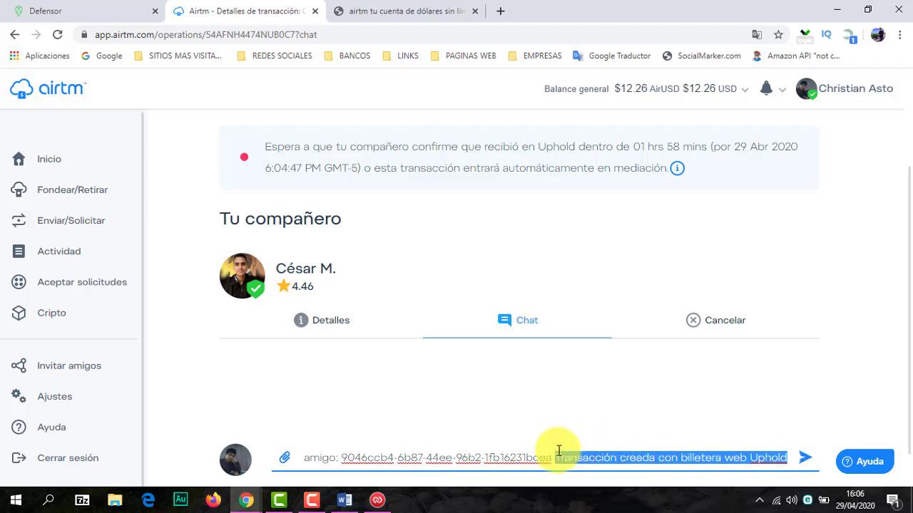
key(BackSpace)
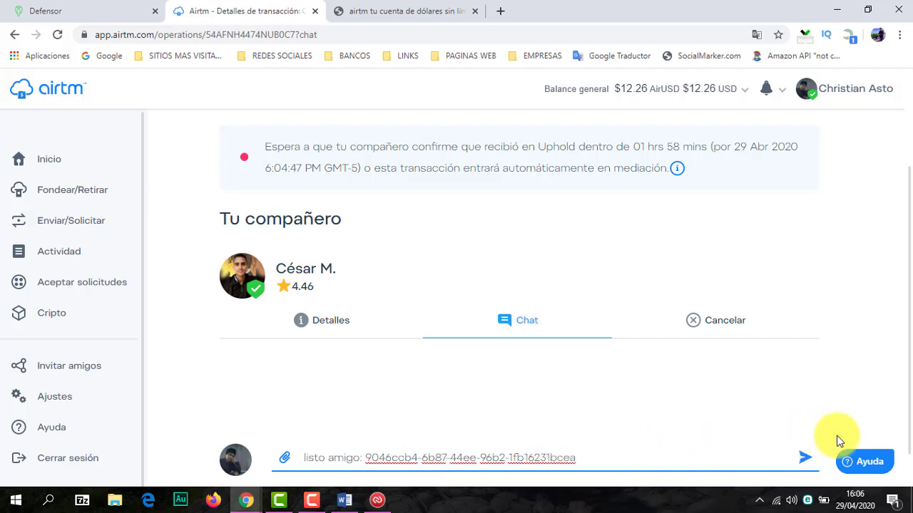
click(806, 457)
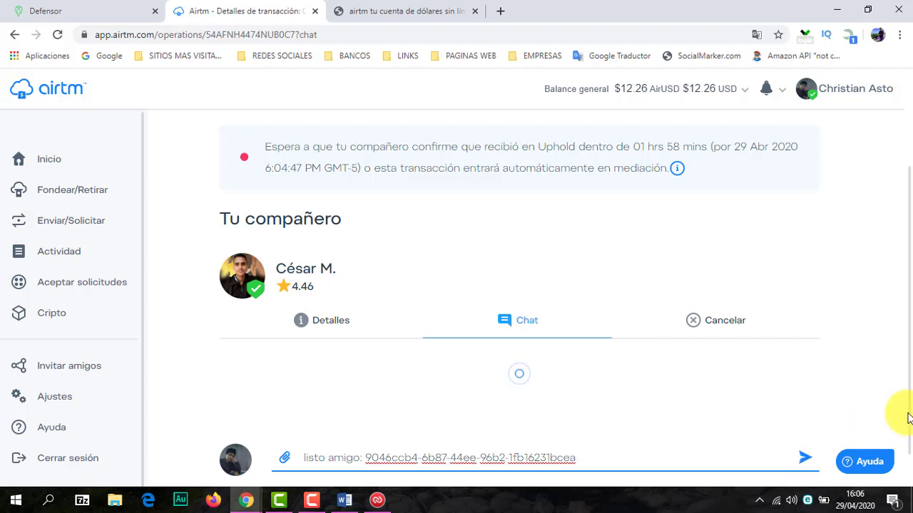
scroll(906, 428, down, 1)
click(806, 438)
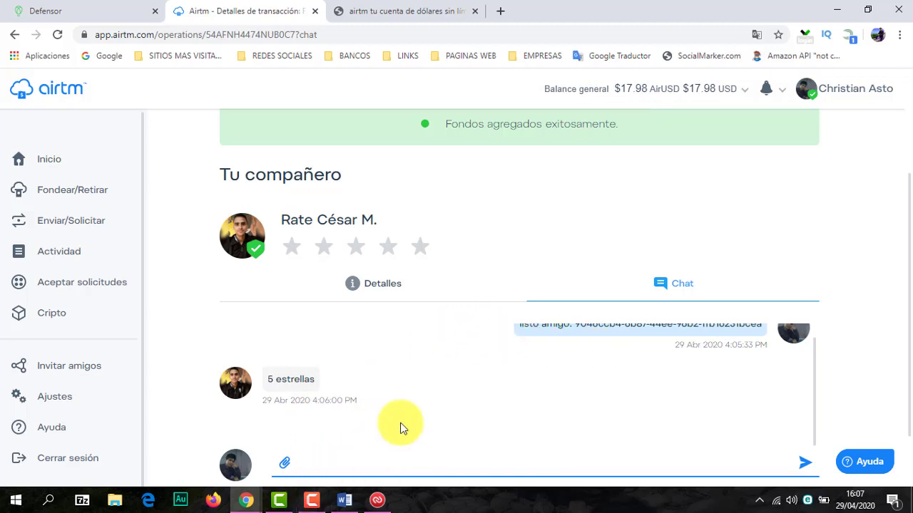
- Give the exchange partner a five-star rating under Tu compañero
click(420, 250)
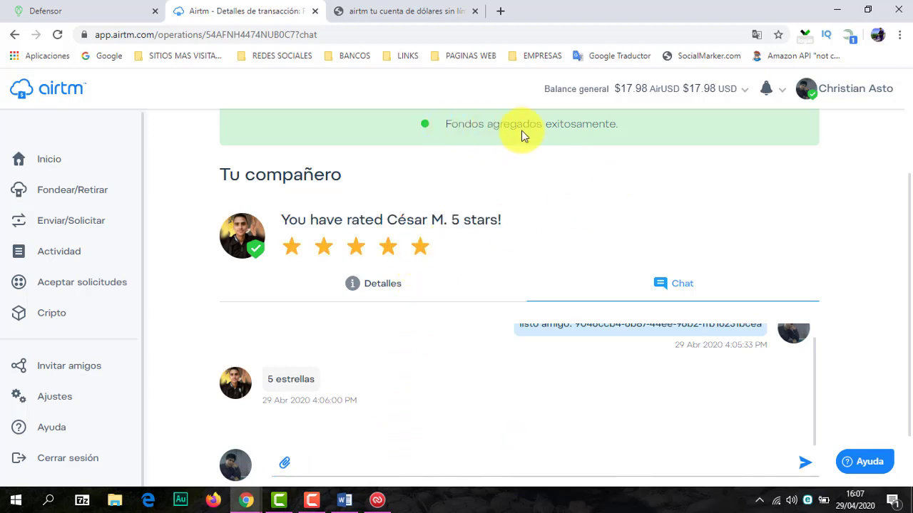
scroll(902, 200, down, 1)
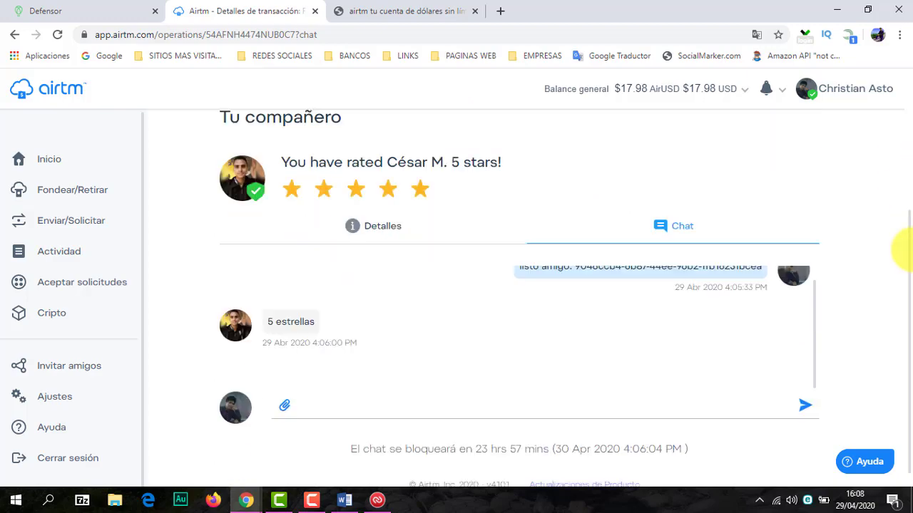